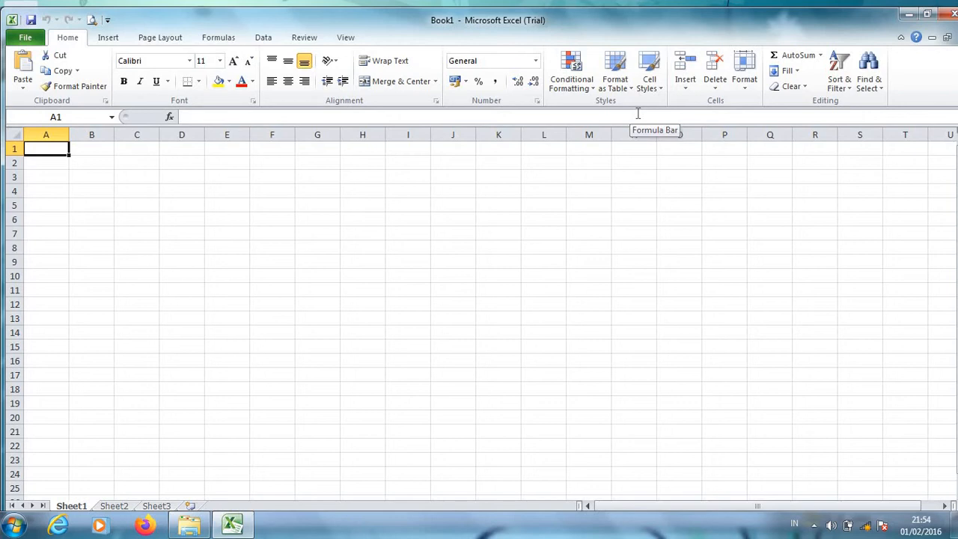
Enter the subject "bahasa indonesia" in A2 and widen column A to fit it.
key(Return)
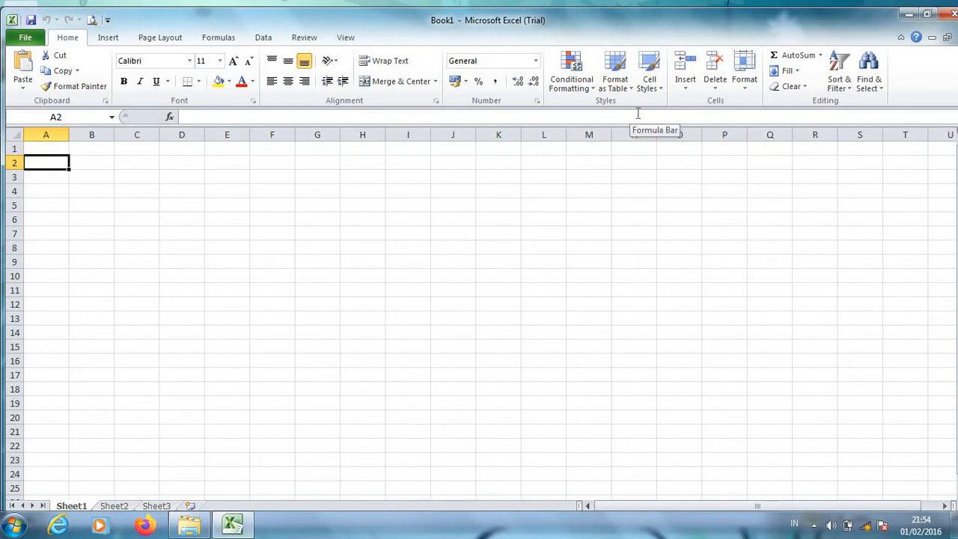
text(bahasa)
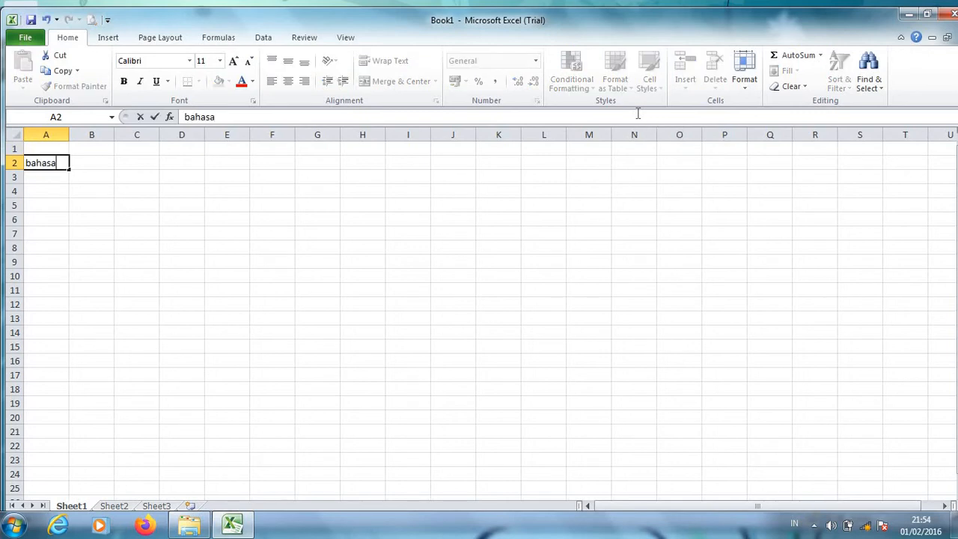
text( indonesia)
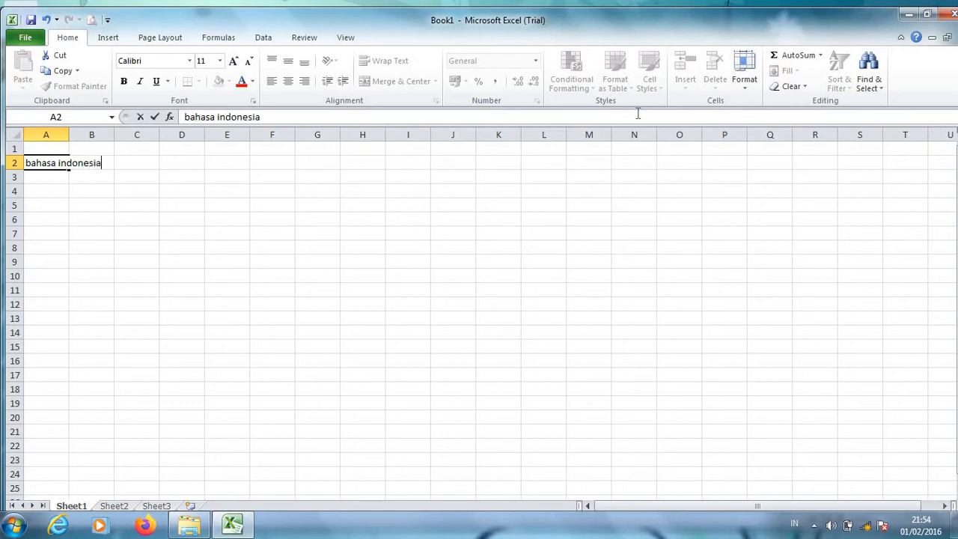
click(77, 175)
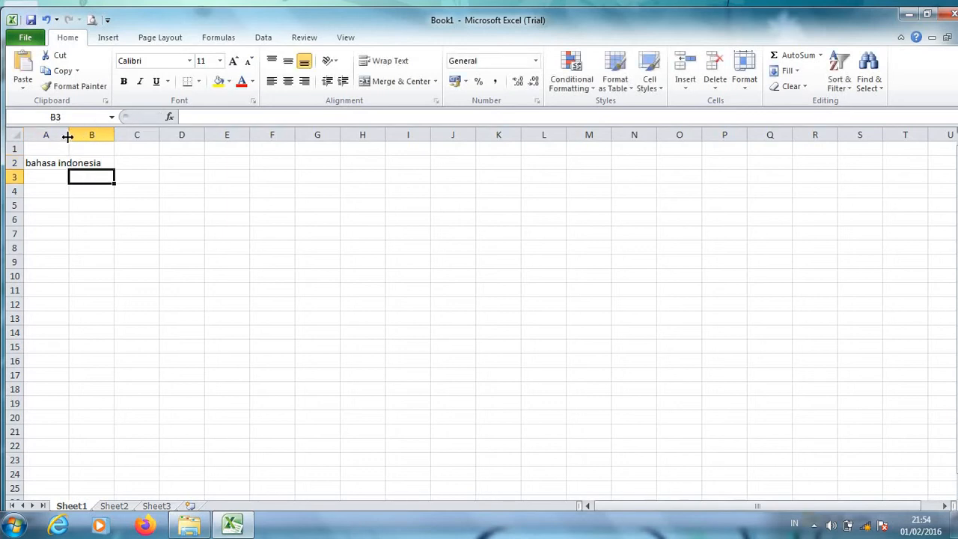
drag(67, 136, 113, 136)
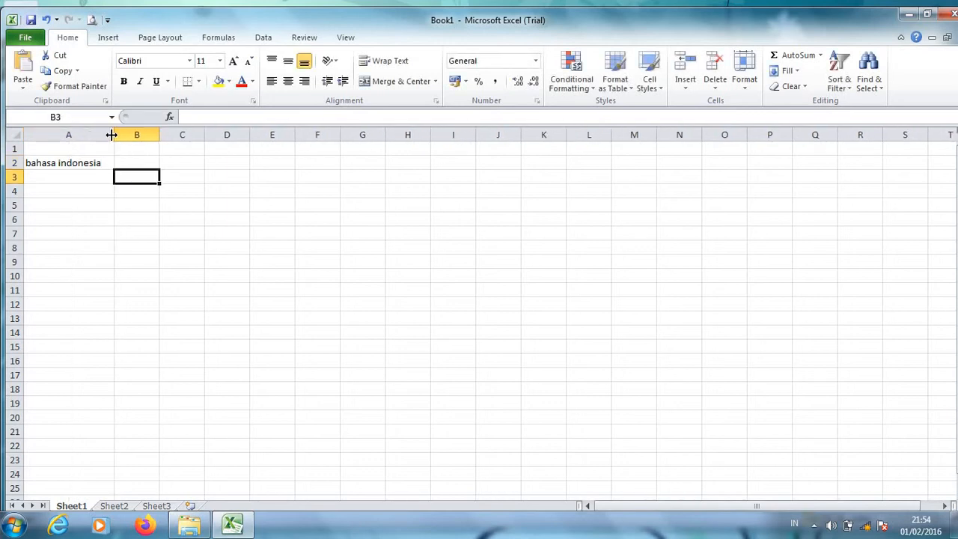
Enter the subjects "matematika", "ipa" and "ips" in A3 to A5.
click(66, 175)
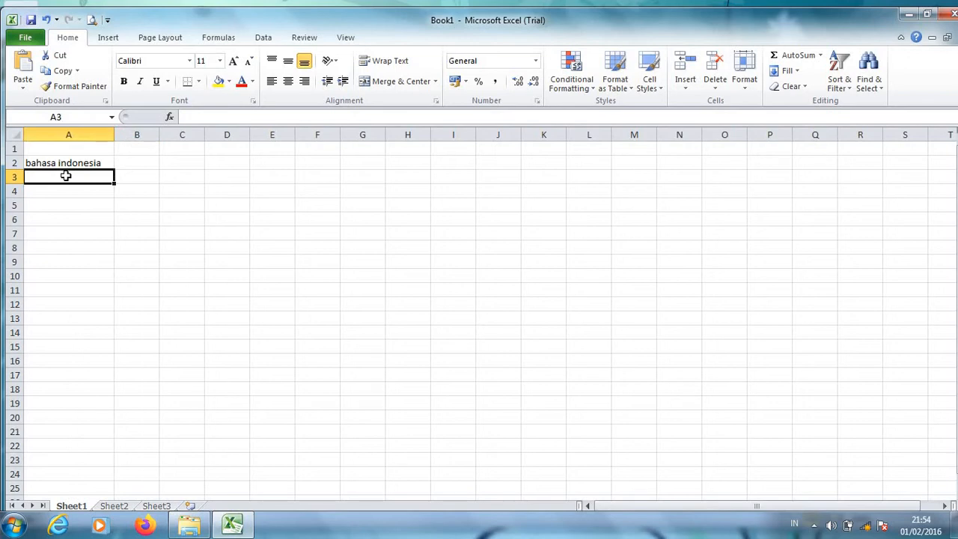
text(matematika)
key(Return)
text(ipa)
key(Return)
text(i)
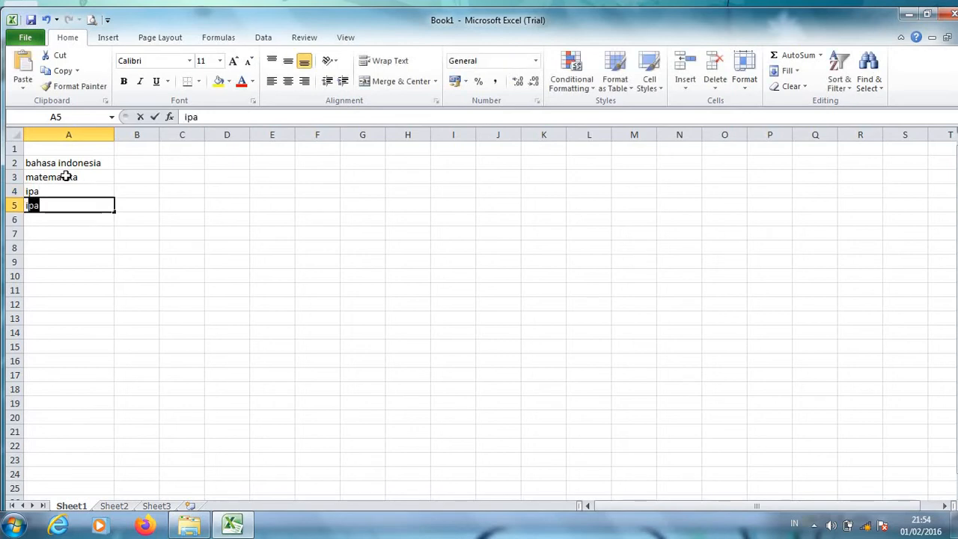
text(ps)
key(Return)
Enter the subjects "bahasa inggris", "penjas" and "muatan lokal" in A6 to A8.
text(bahas)
text(a ingg)
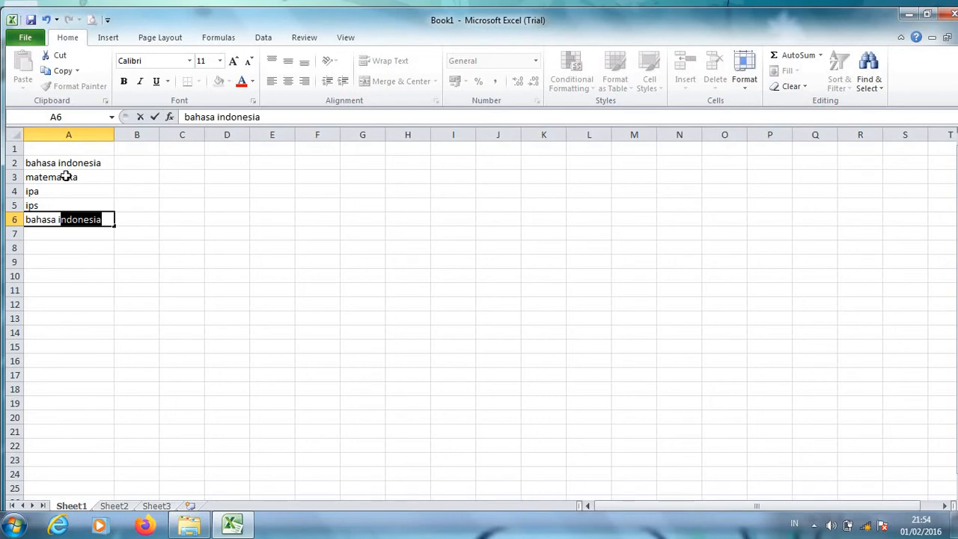
text(ris)
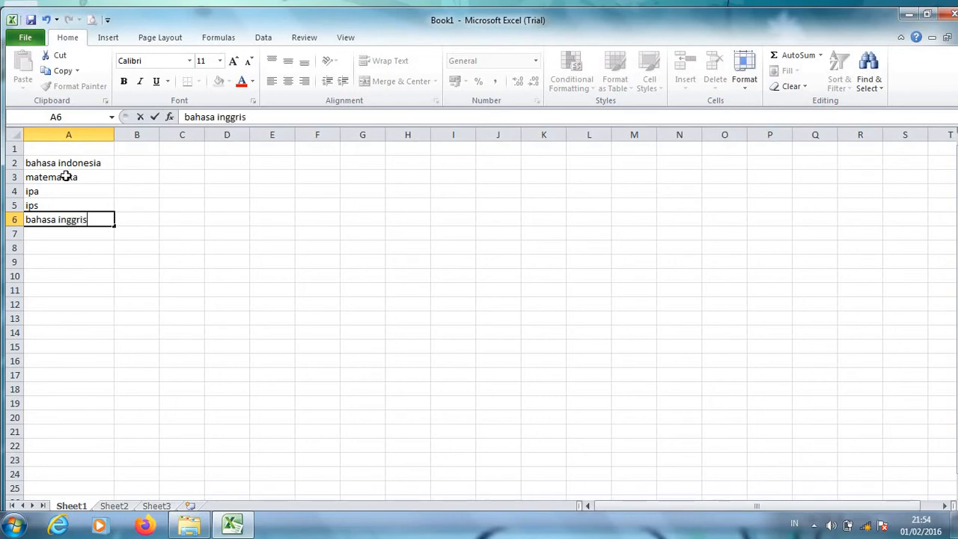
key(Return)
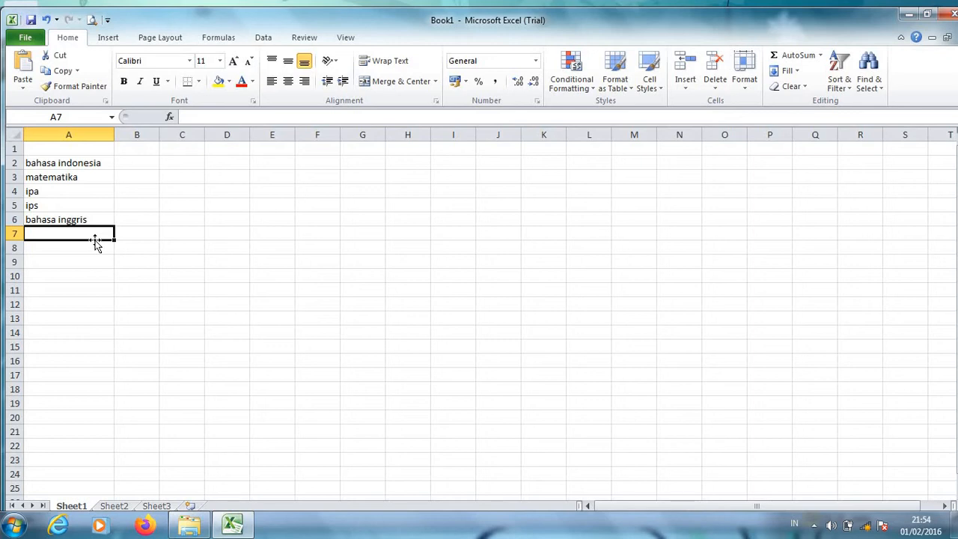
text(penjas)
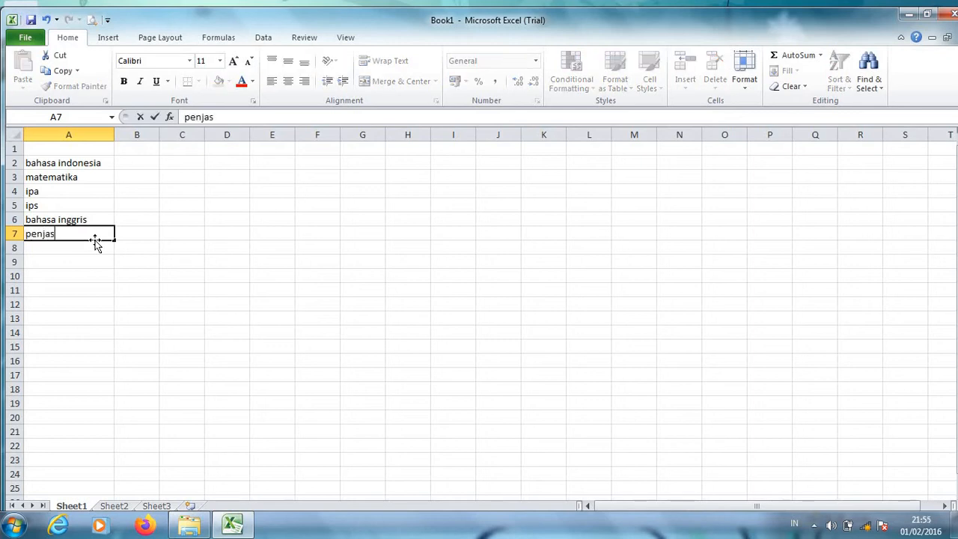
key(Return)
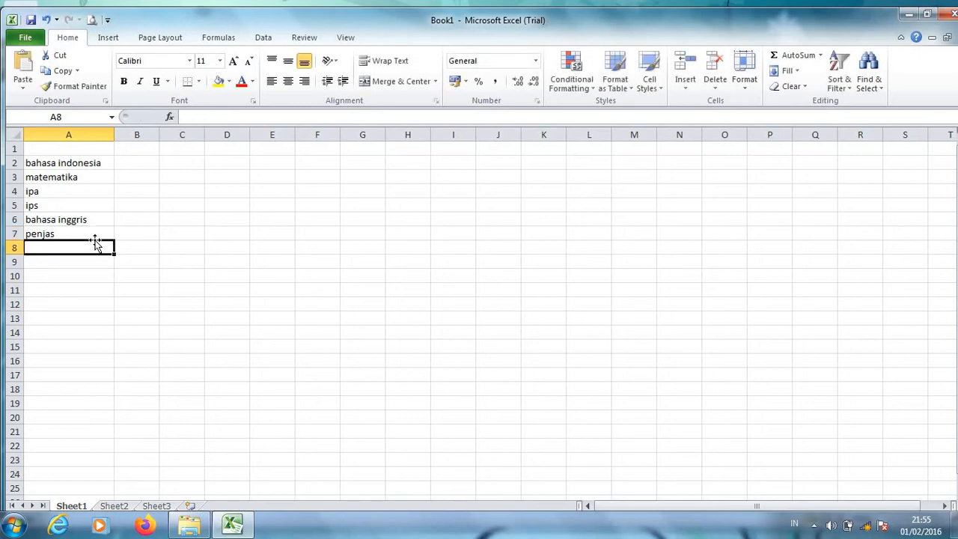
text(muata)
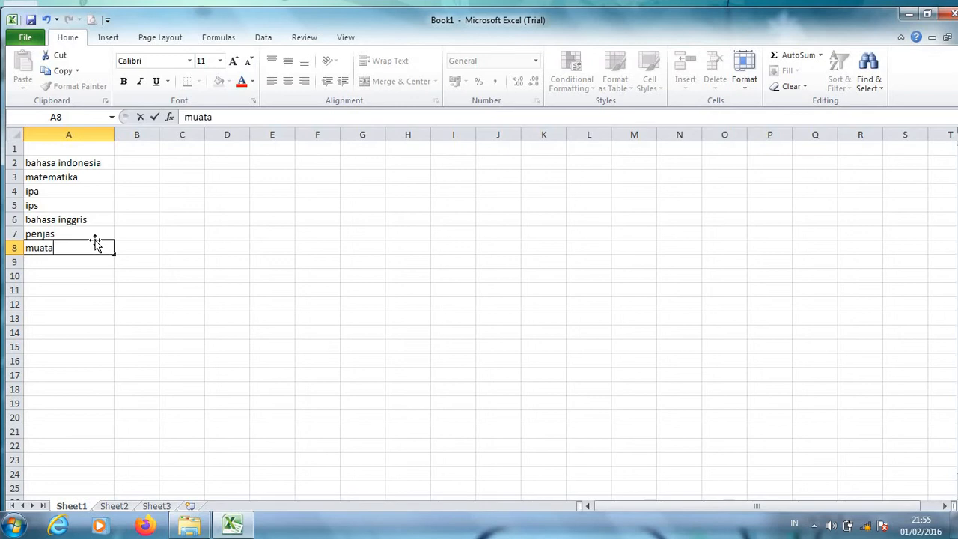
text(n lokal)
key(Return)
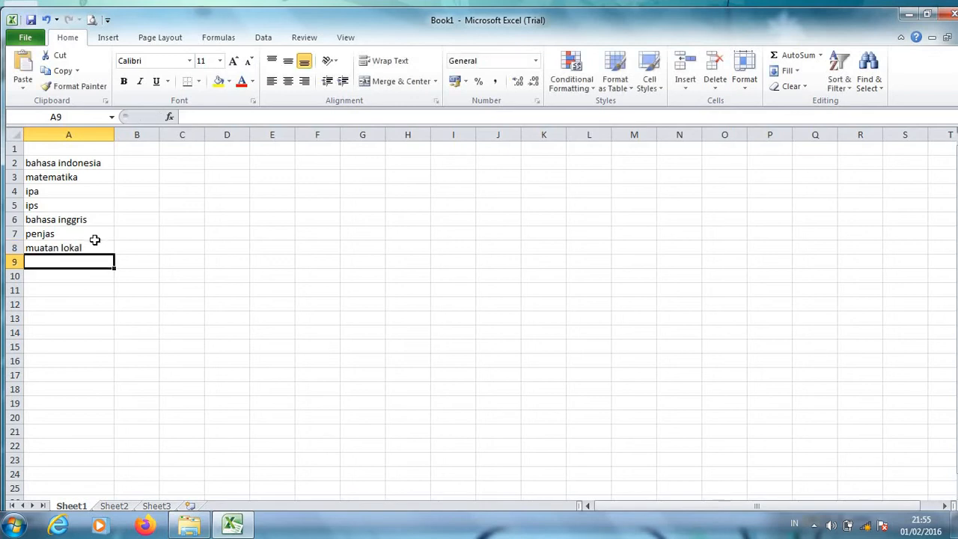
Add the column headers "mata pelajaran" in A1 and "nilai" in B1.
click(67, 149)
text(mata)
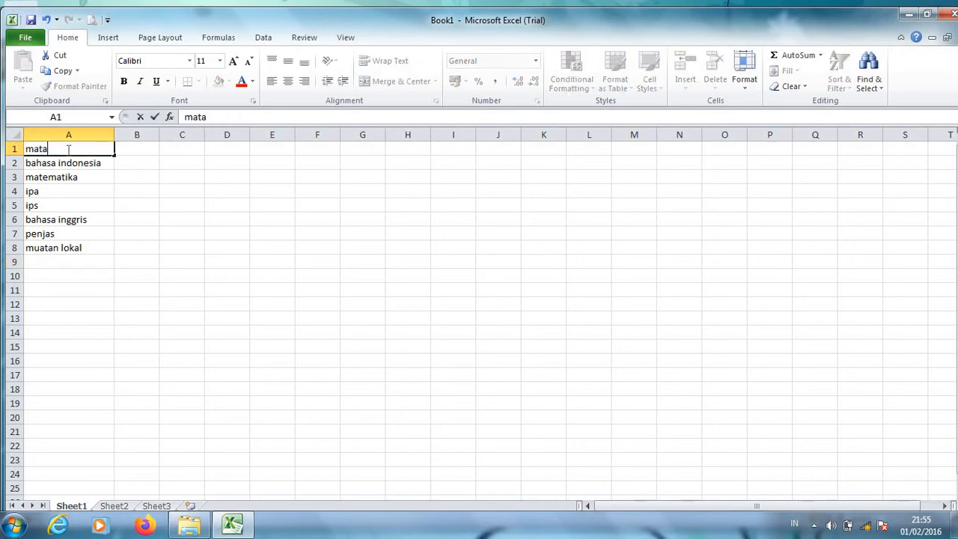
text( pelajaran)
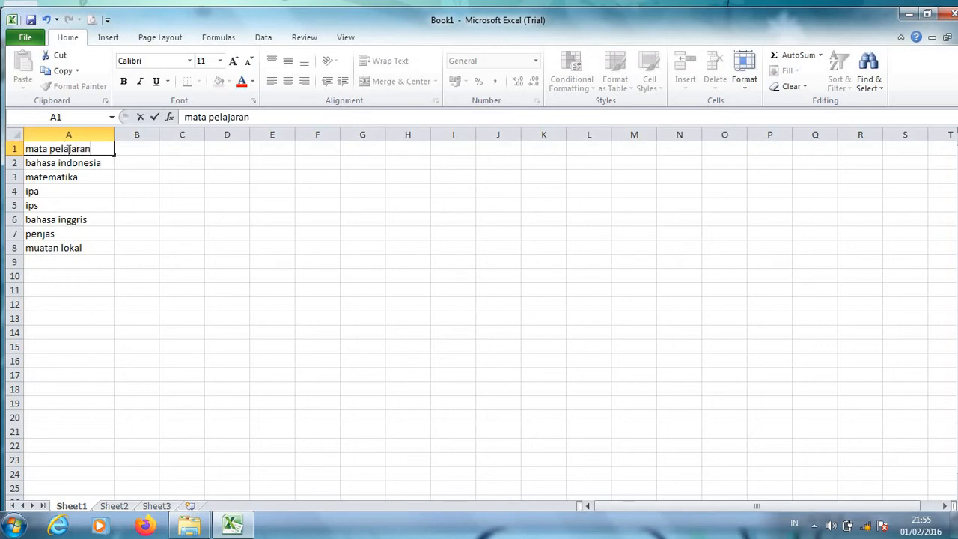
click(143, 150)
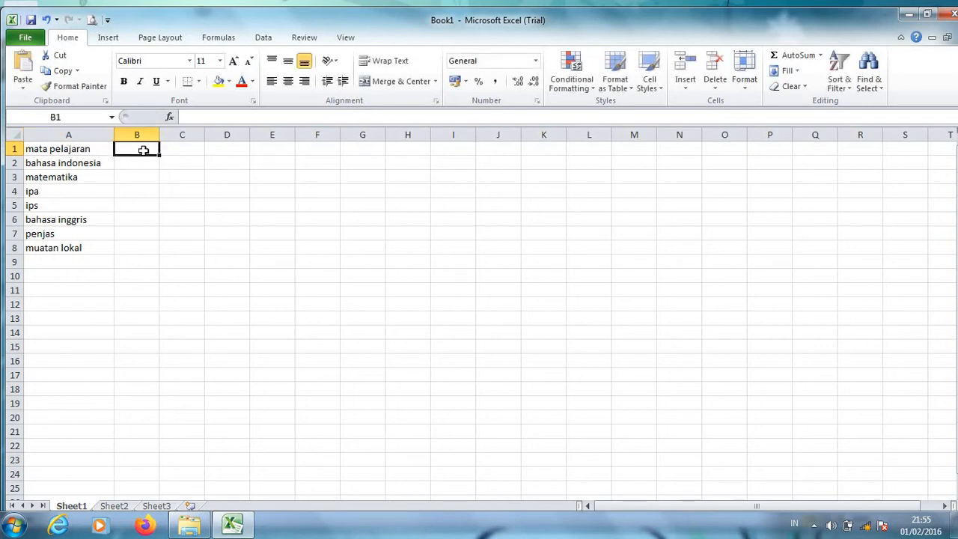
text(nilai)
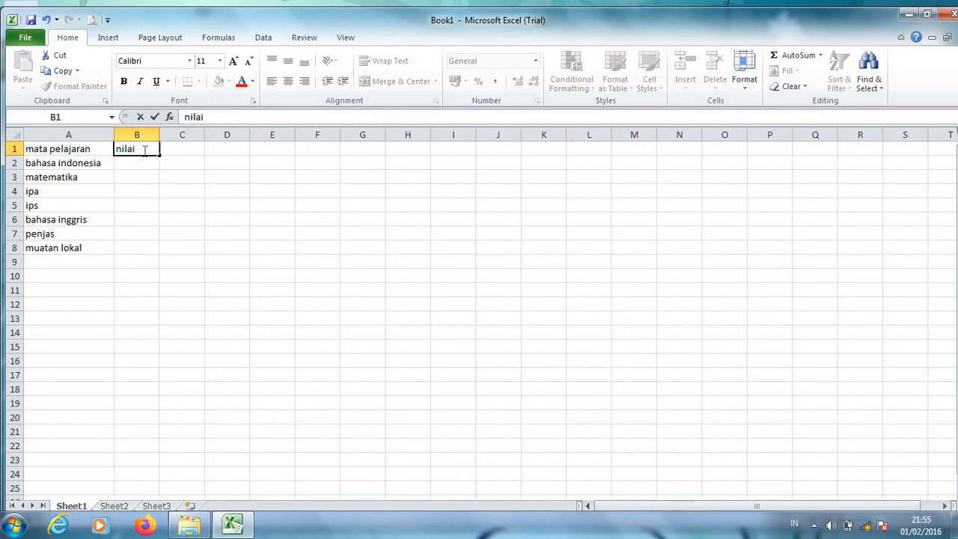
Label A10 as "nilai rata-rata" for the average score row.
click(63, 272)
text(nilai rata-rata)
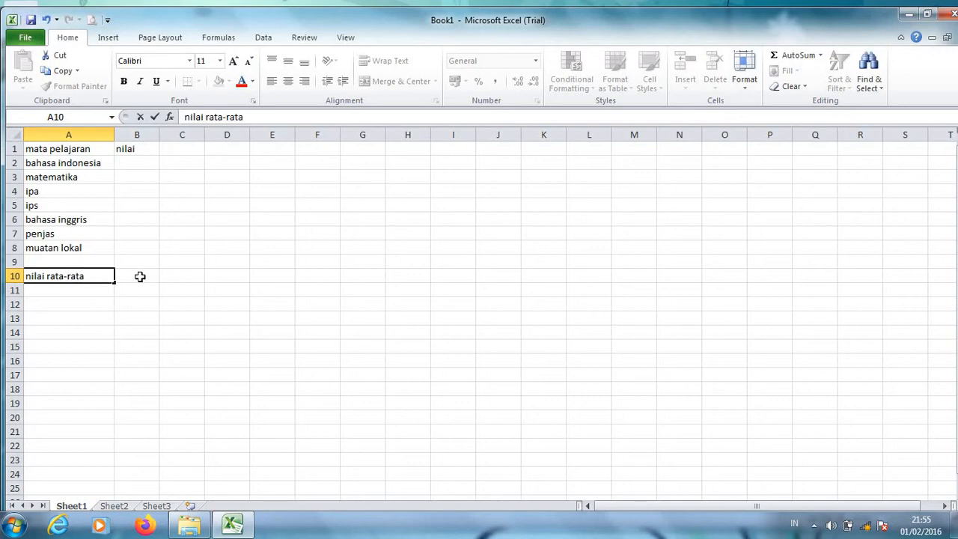
Enter the scores 85, 98, 88 and 78 in B2 to B5.
click(140, 276)
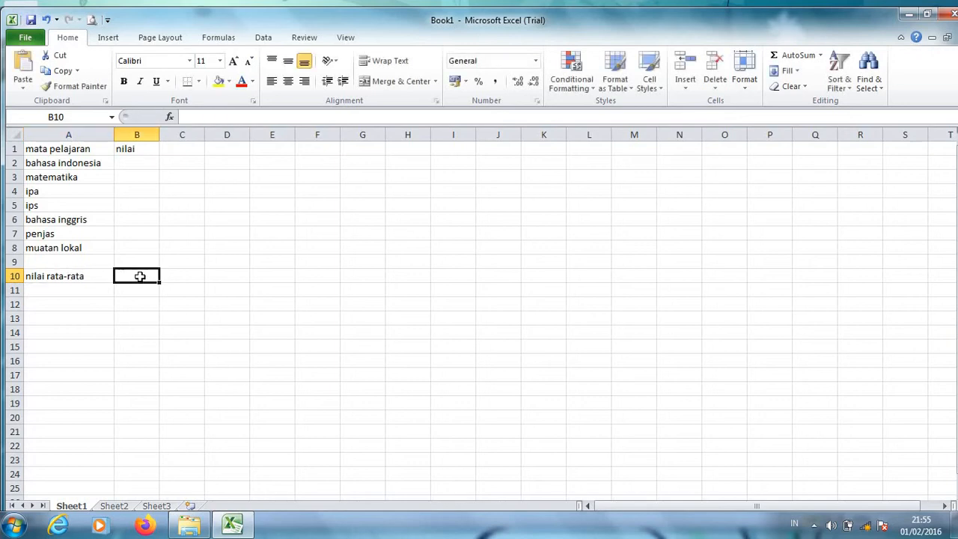
click(135, 165)
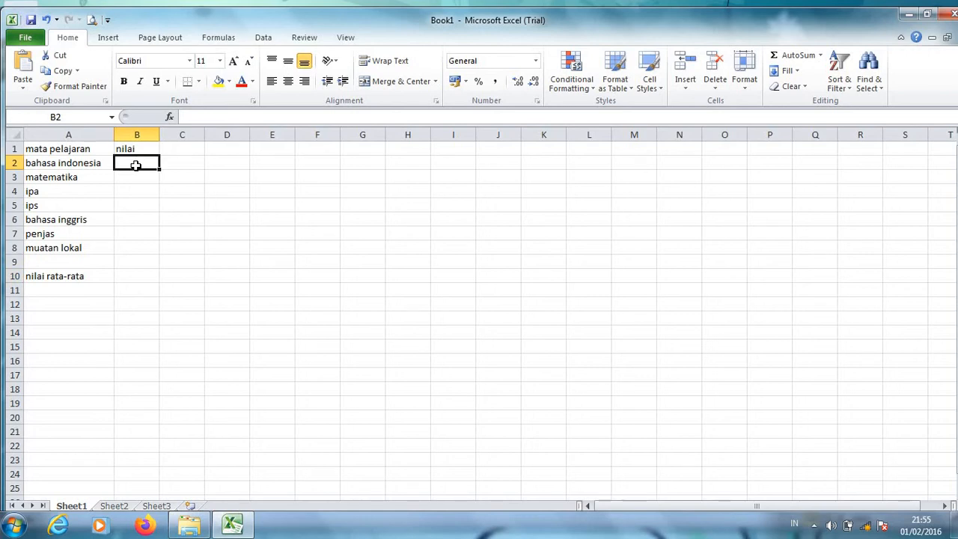
text(85)
click(139, 180)
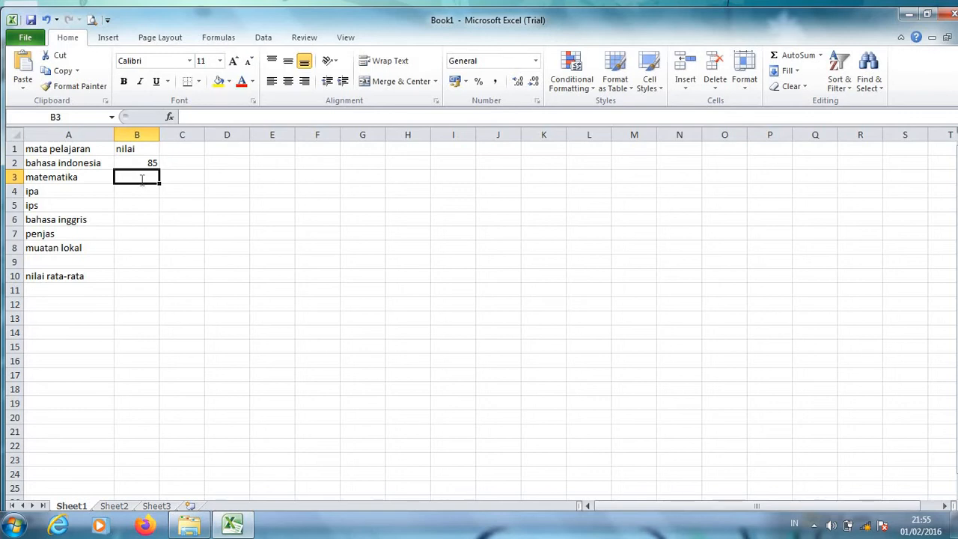
text(98)
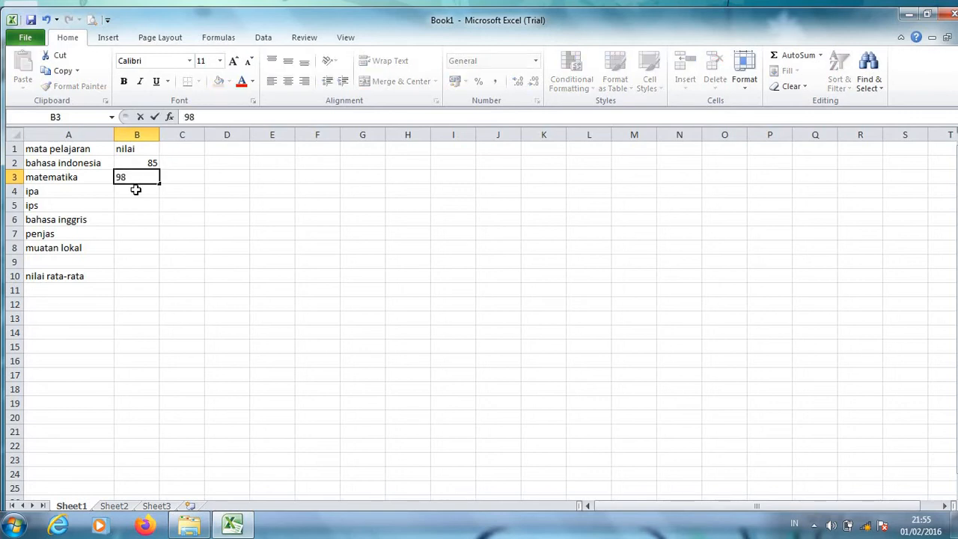
click(136, 189)
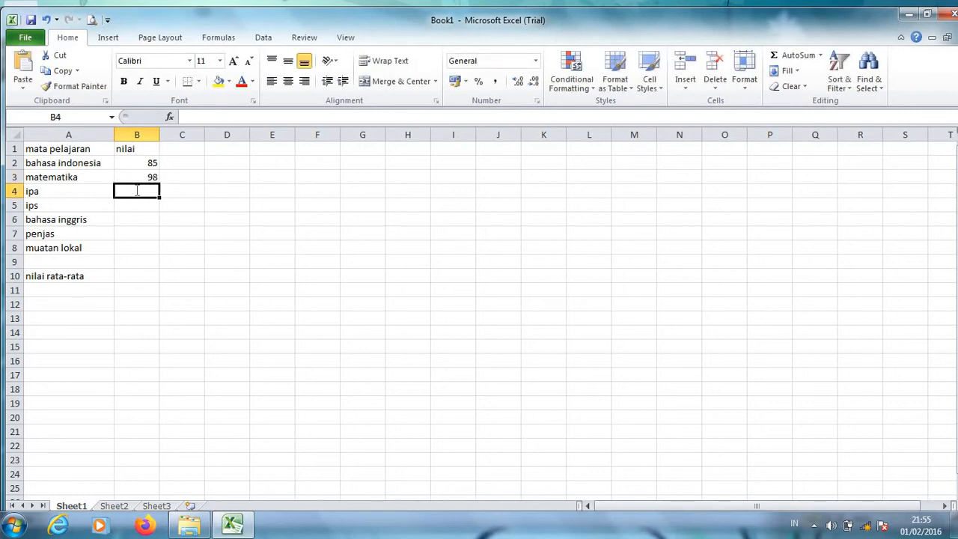
text(88)
click(141, 206)
text(78)
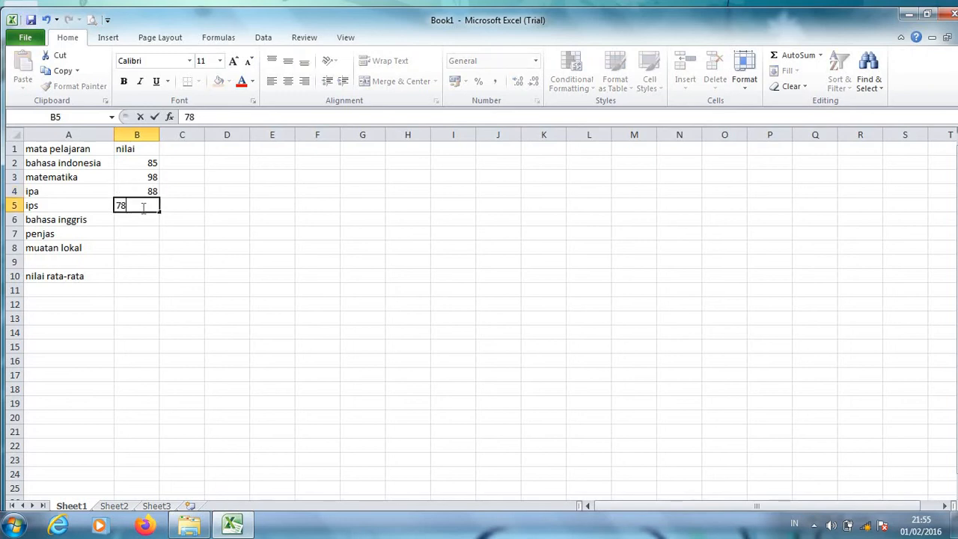
Enter the scores 87, 90 and 98 in B6 to B8.
click(142, 218)
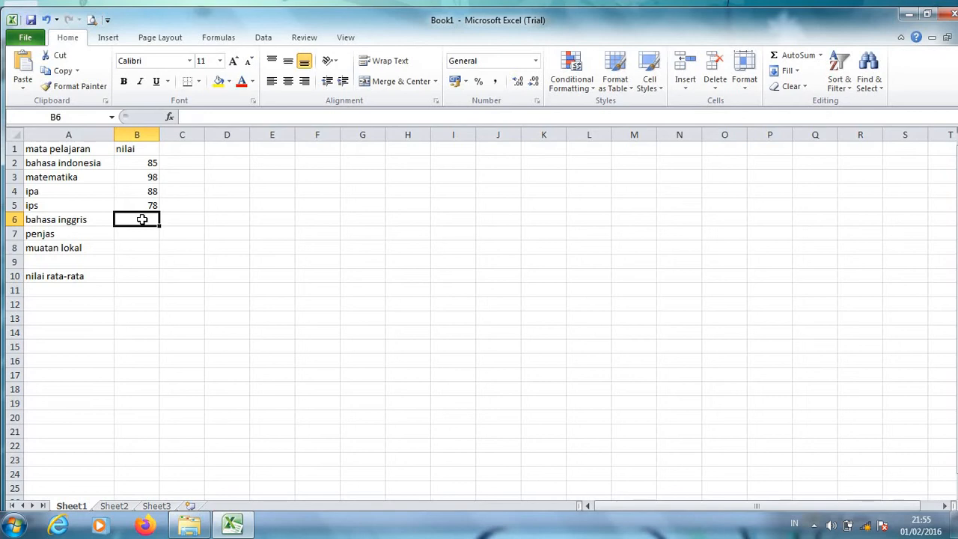
text(87)
click(143, 232)
text(90)
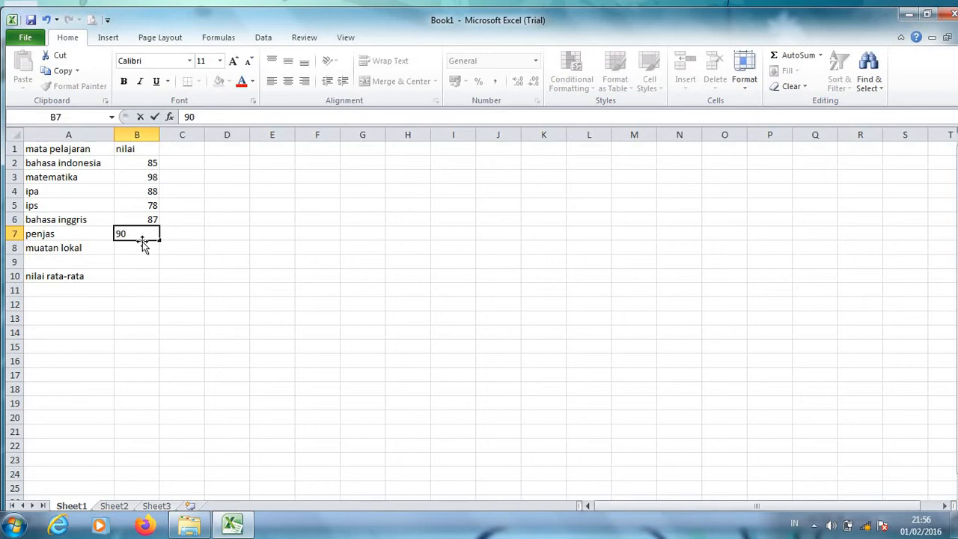
click(140, 247)
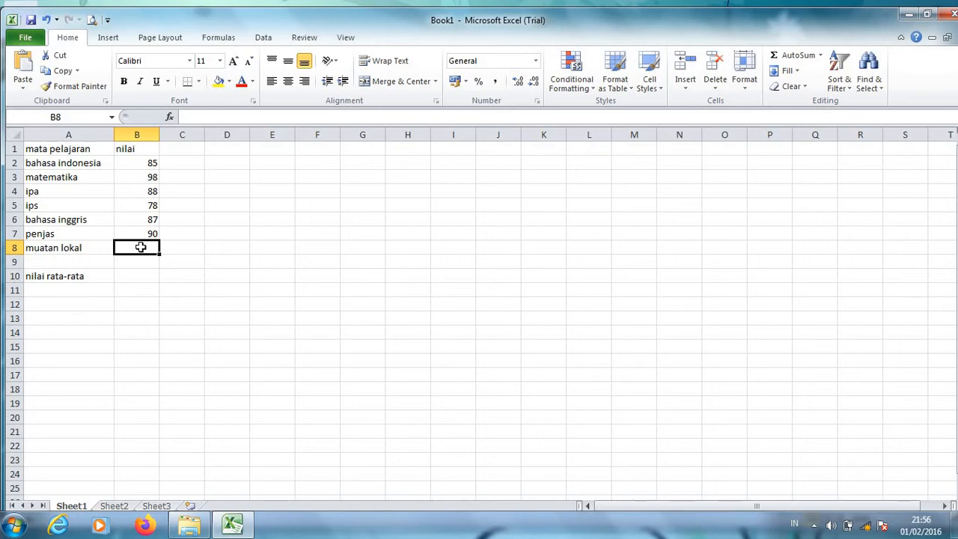
text(98)
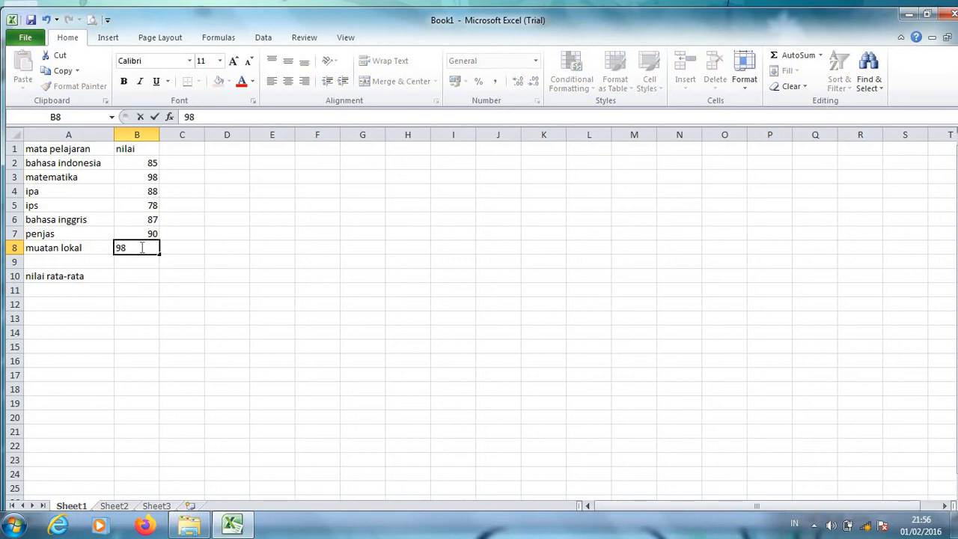
Review the score cells in column B one by one.
click(148, 273)
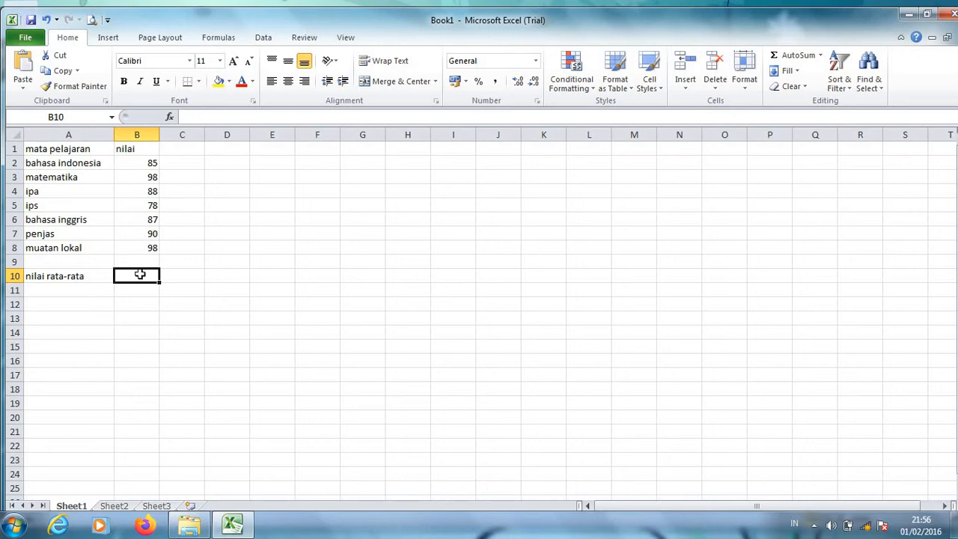
click(147, 163)
click(146, 177)
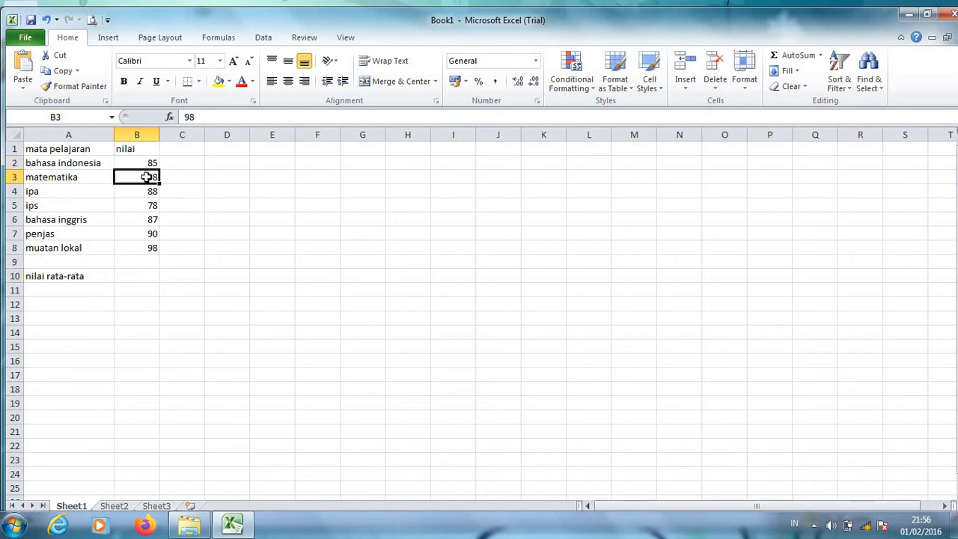
click(146, 162)
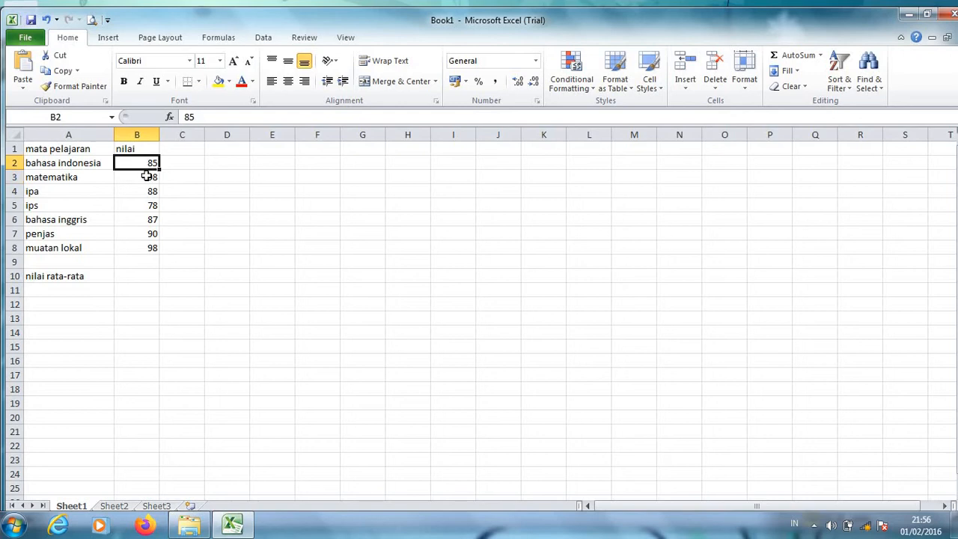
click(147, 177)
click(146, 191)
click(146, 206)
click(151, 221)
click(150, 235)
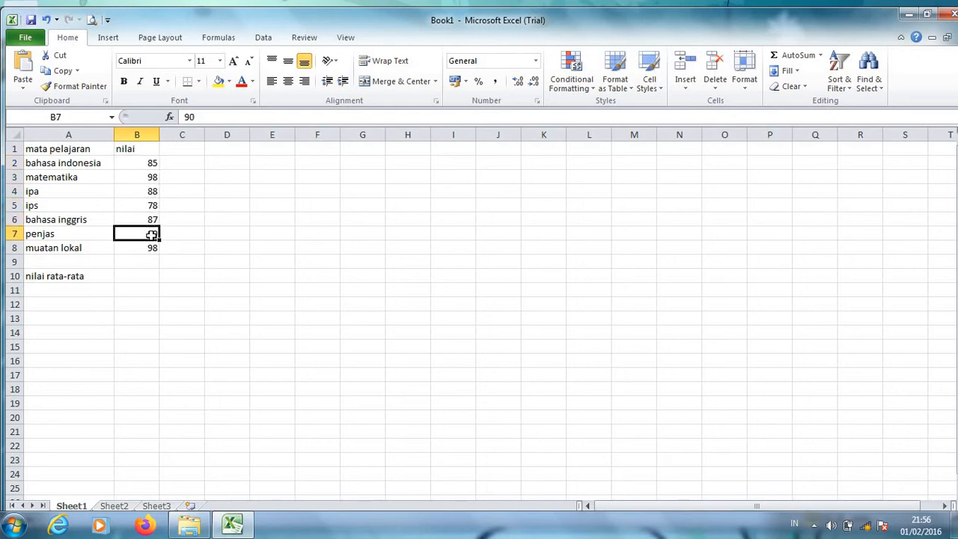
click(151, 249)
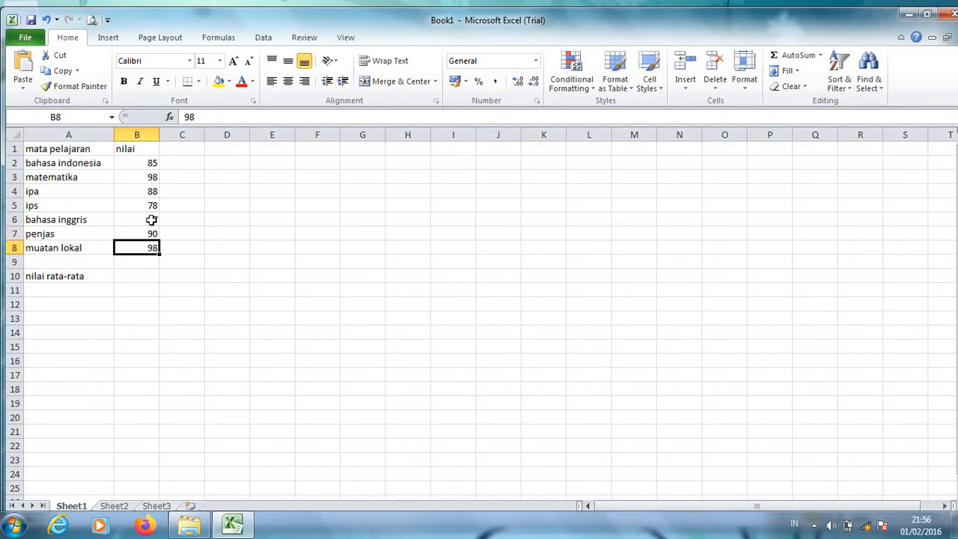
click(149, 163)
click(149, 177)
click(147, 191)
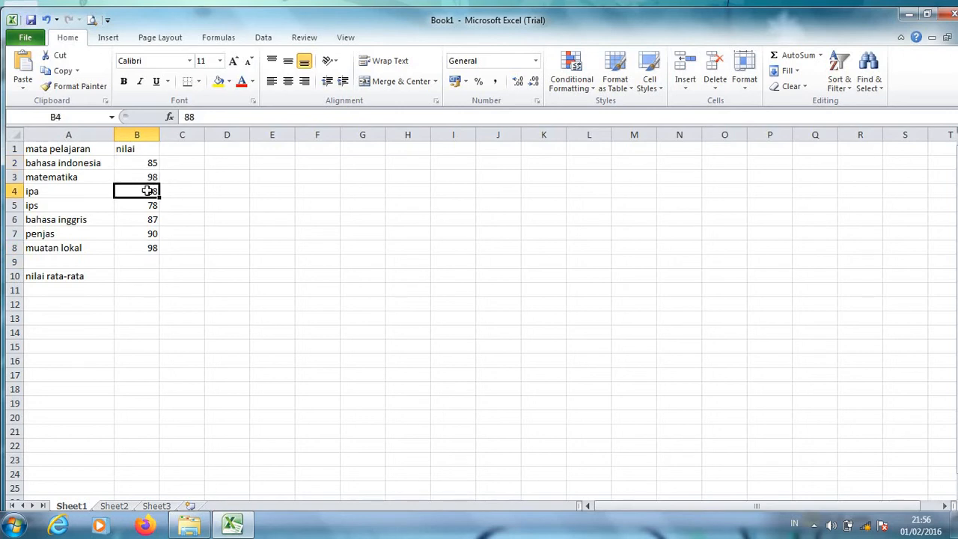
Check the remaining scores in cells B5 to B8 one after another.
click(149, 204)
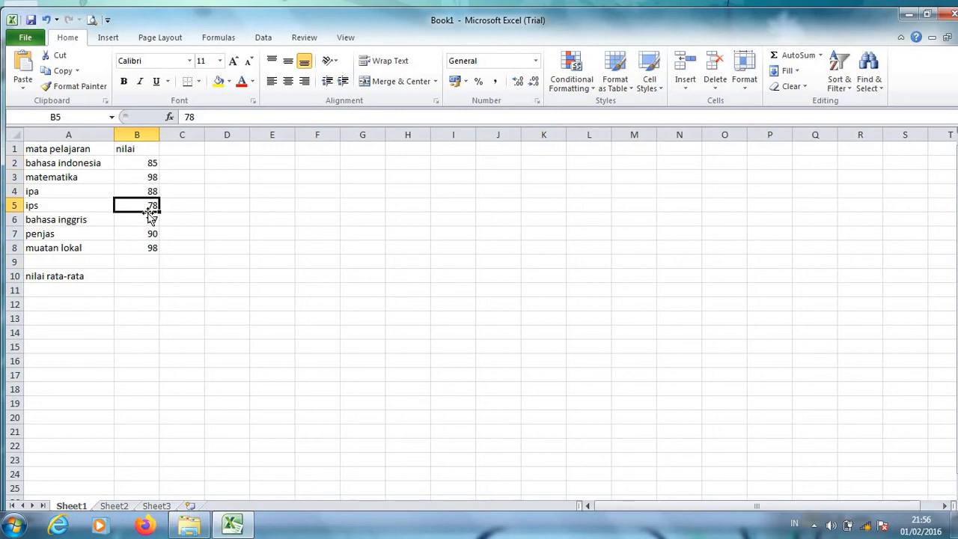
click(149, 218)
click(148, 233)
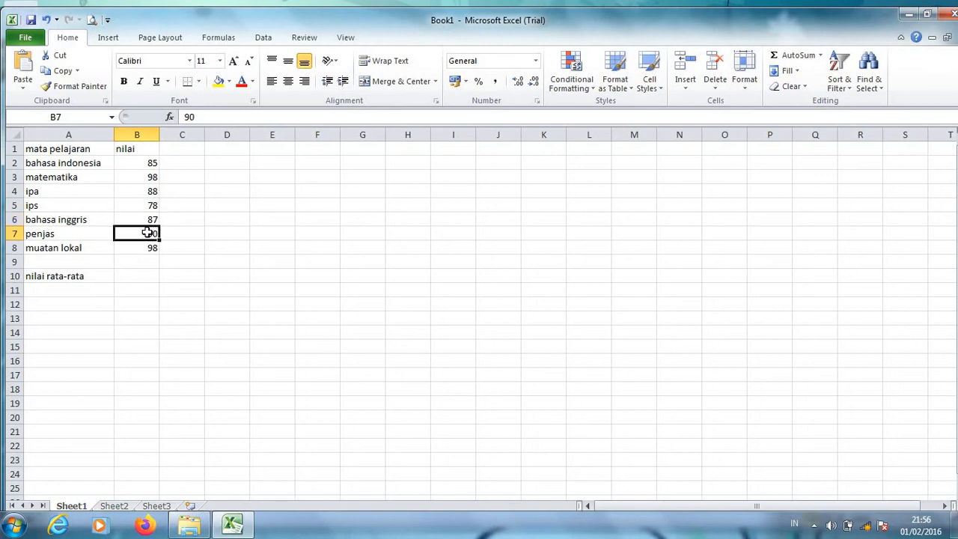
click(150, 249)
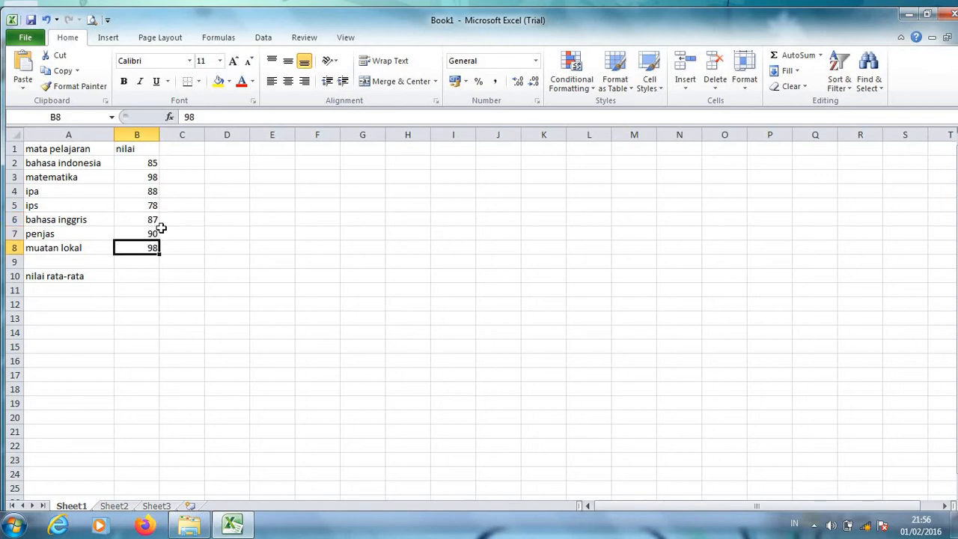
Write the manual calculation 85+98+88+78+87+90+98/7 as plain text in cell D2.
click(226, 162)
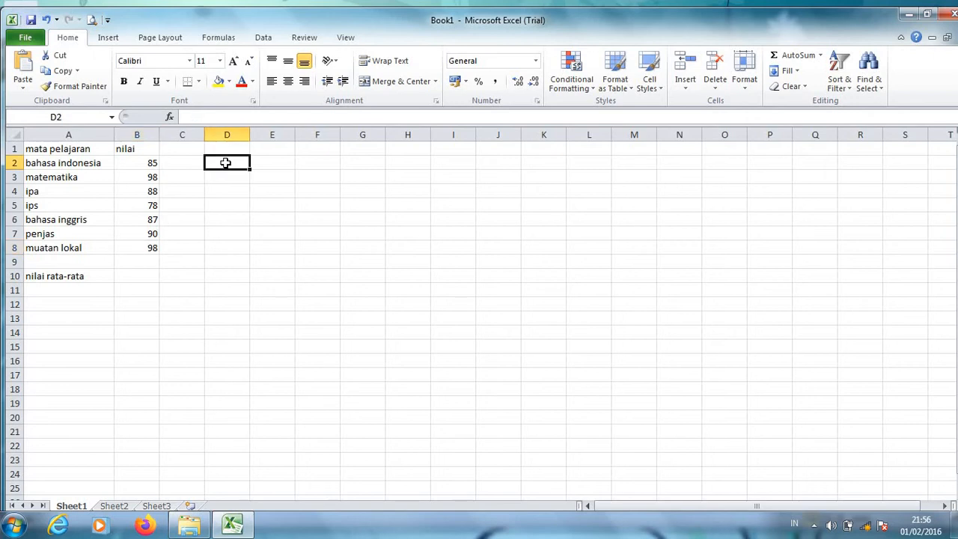
text(85)
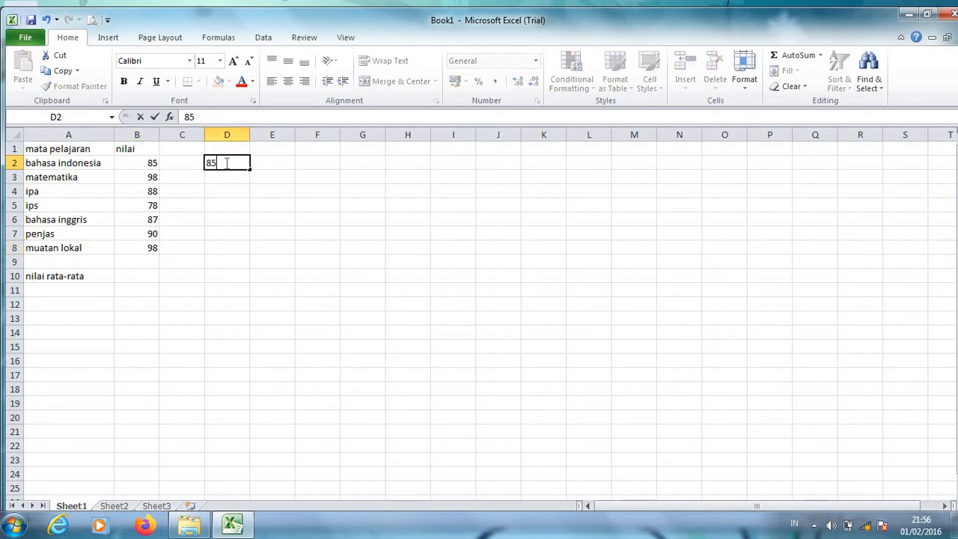
text(+98+88)
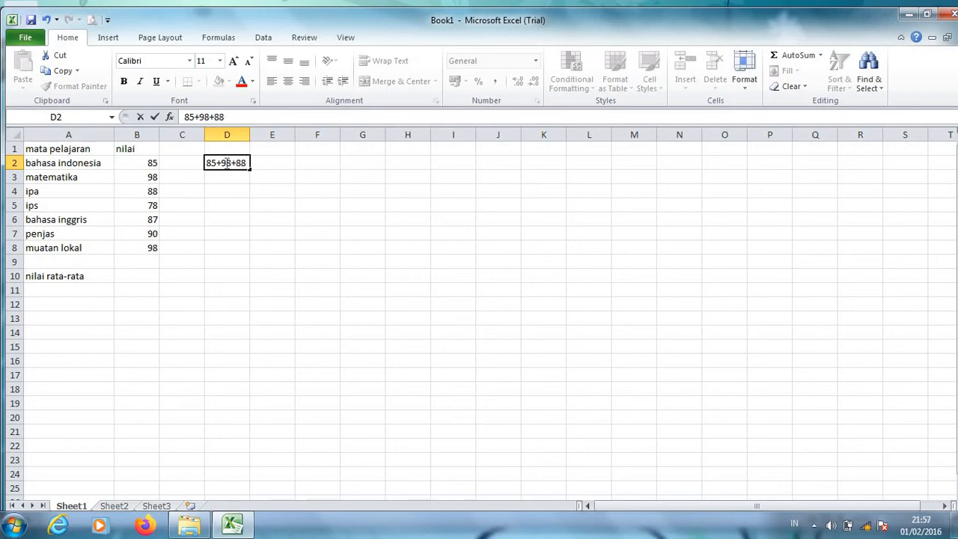
text(+78+87+)
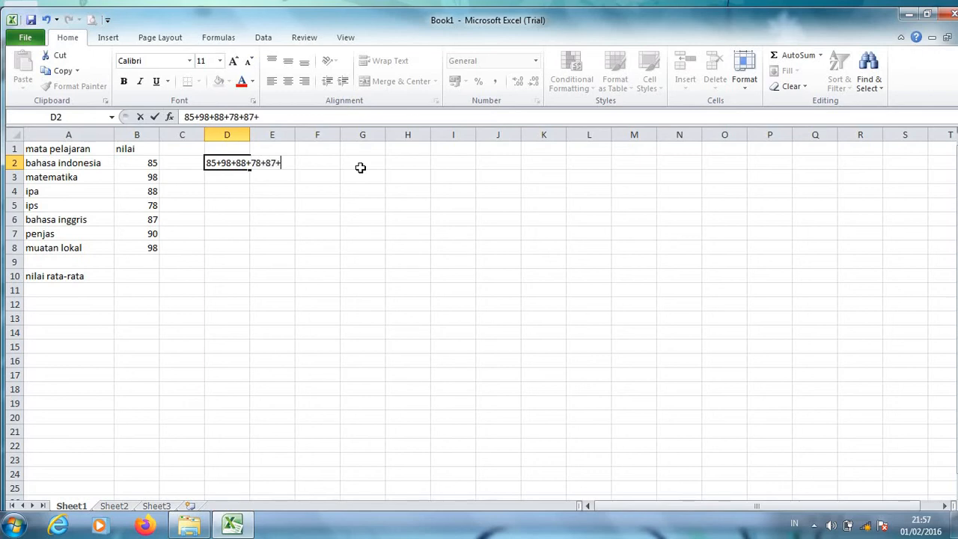
text(90+98/7)
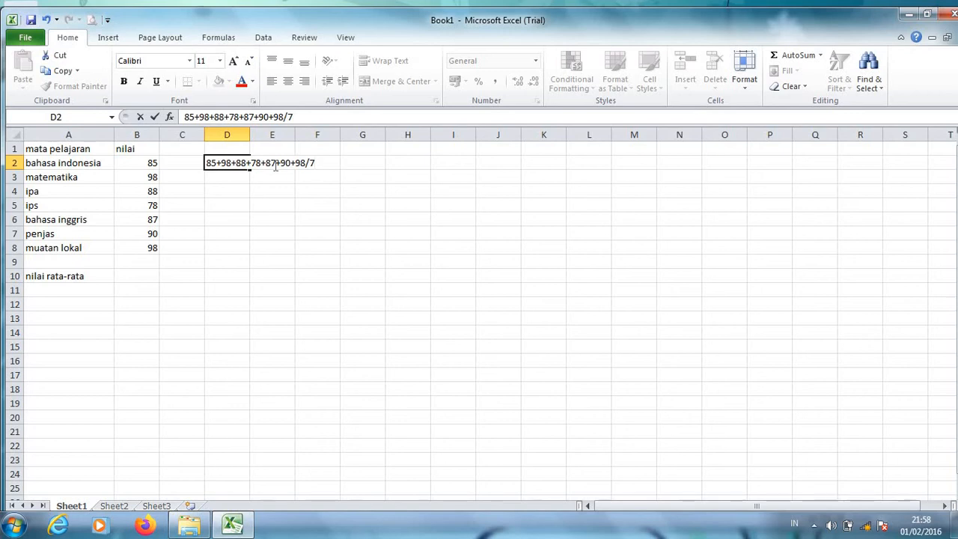
Enter the formula =AVERAGE(B2:B8) in B10 to calculate the average of the scores.
click(152, 276)
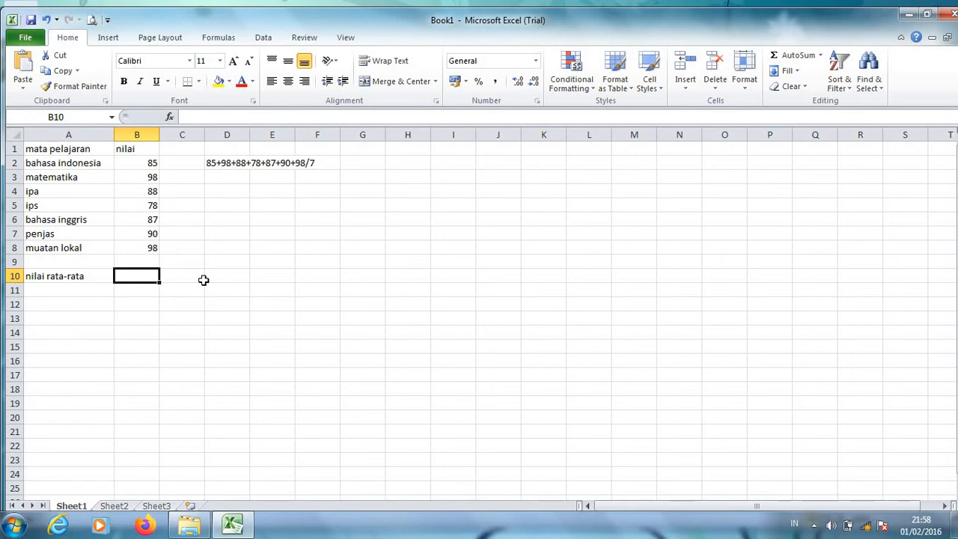
text(=)
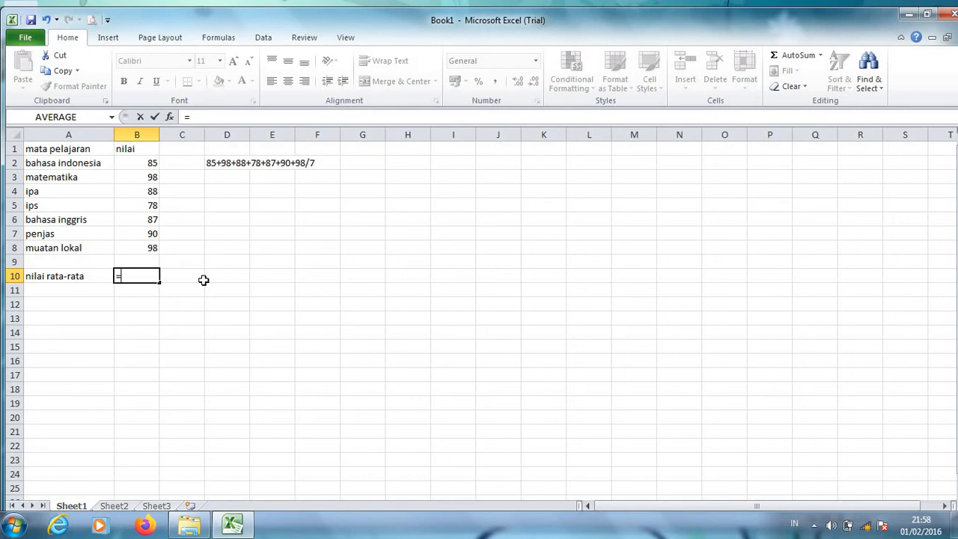
text(average)
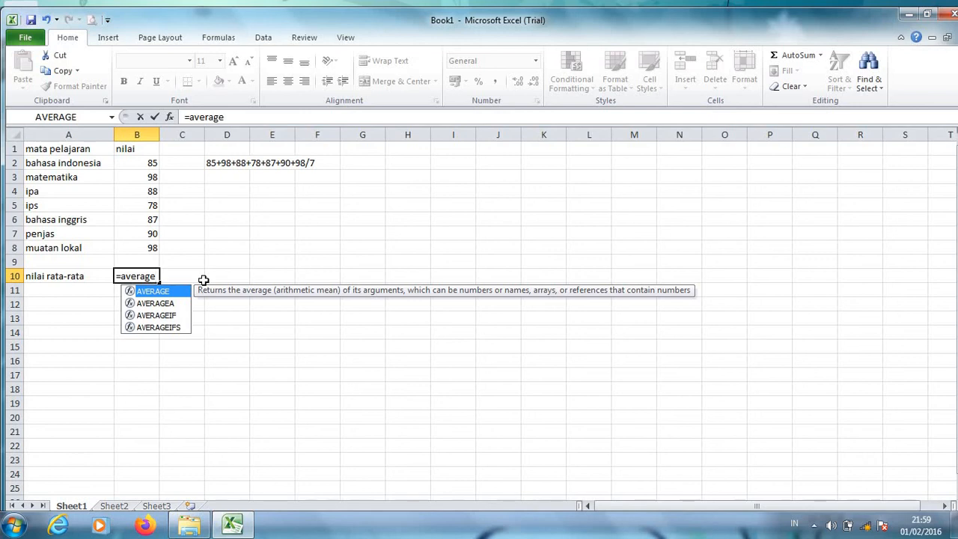
text(()
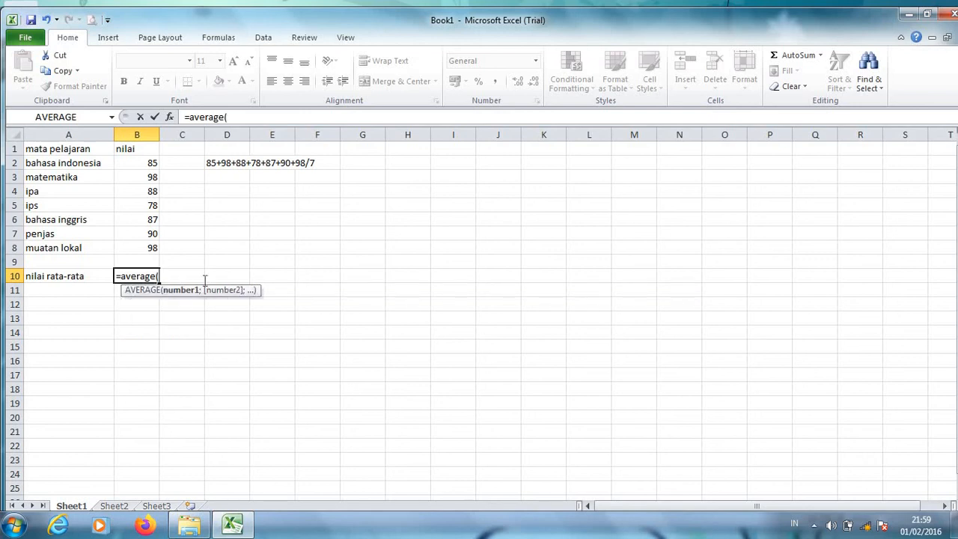
click(143, 166)
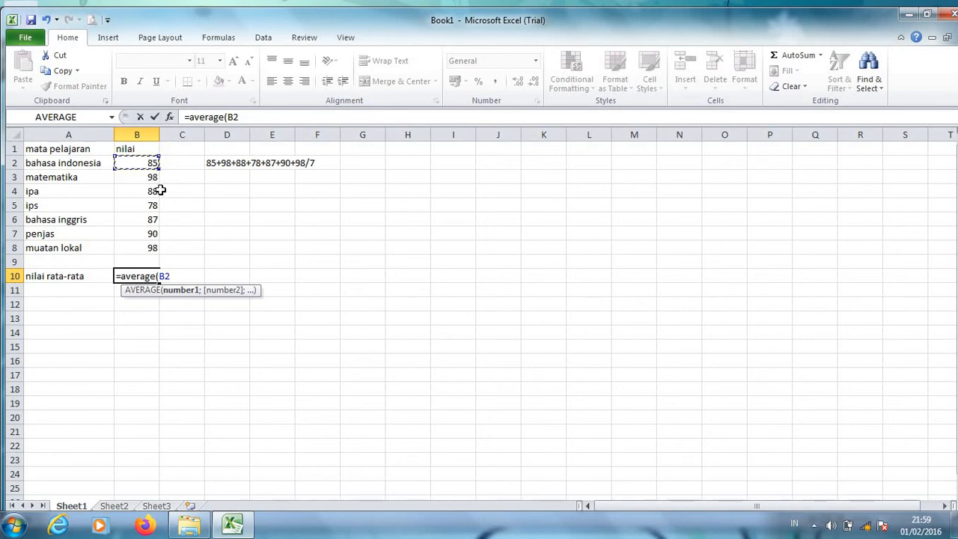
text(:B2)
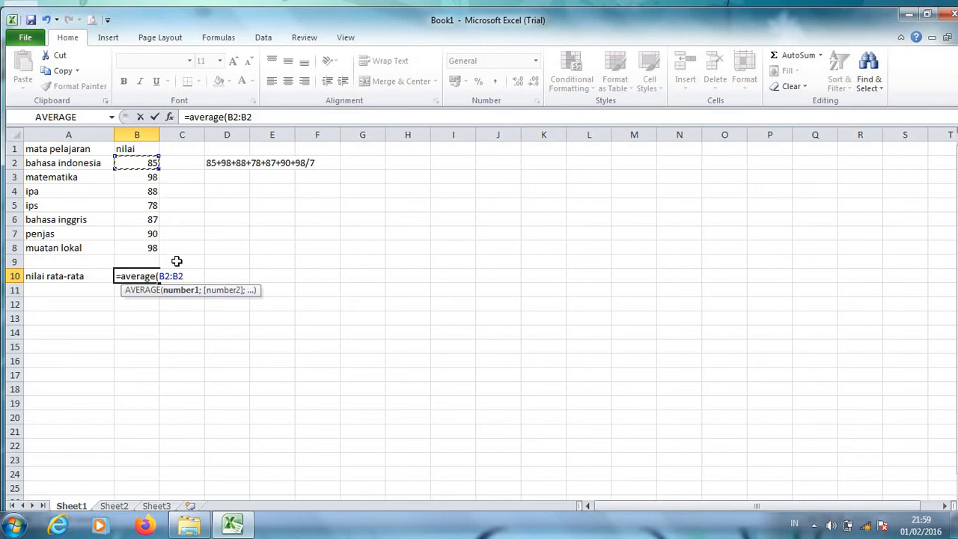
key(BackSpace)
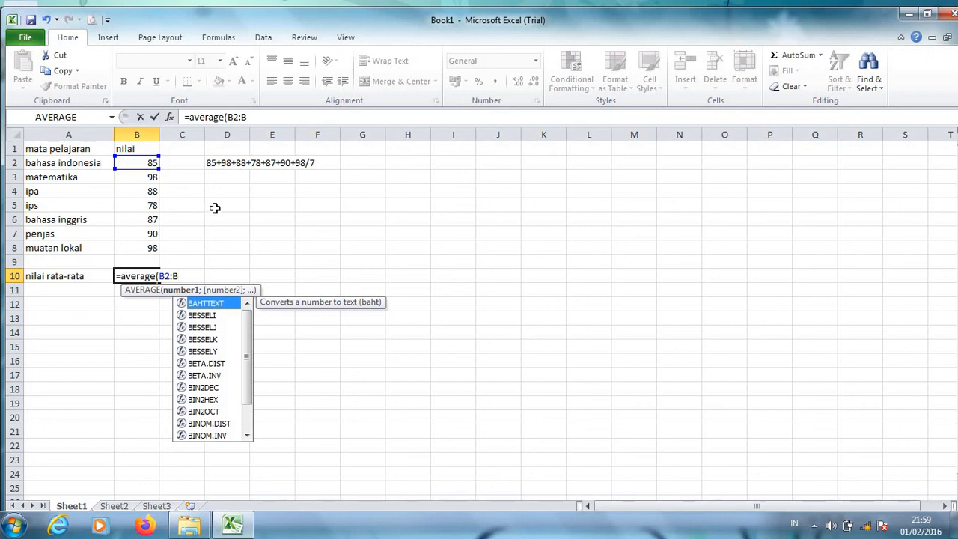
text(8)
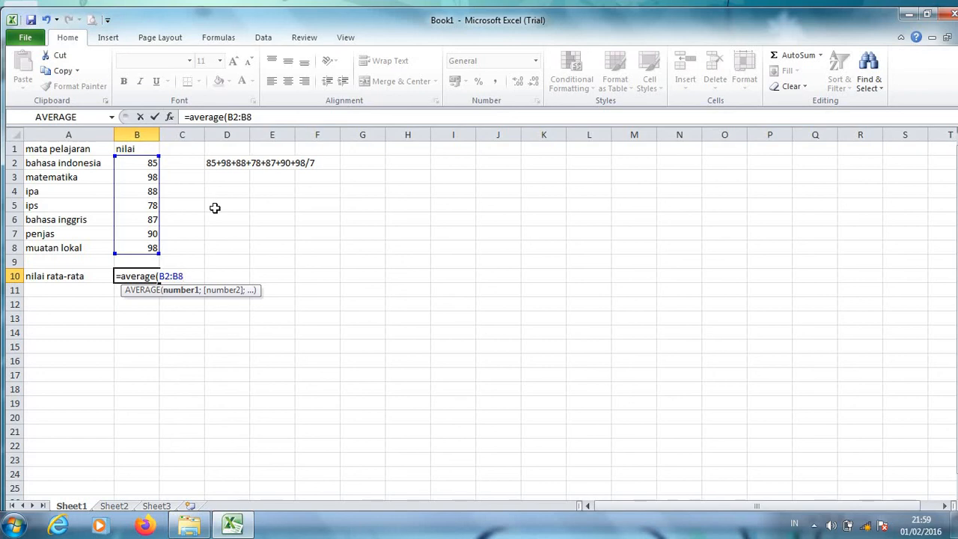
text())
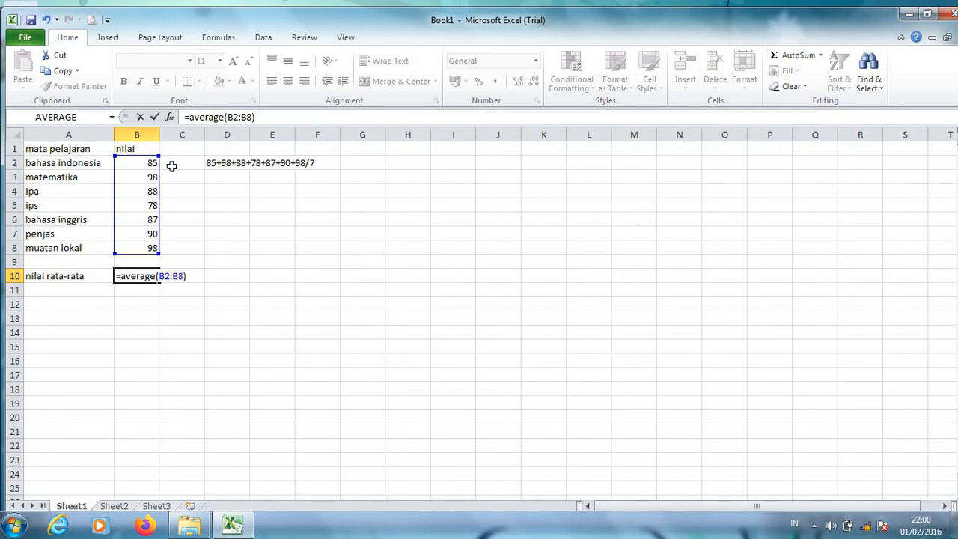
key(Return)
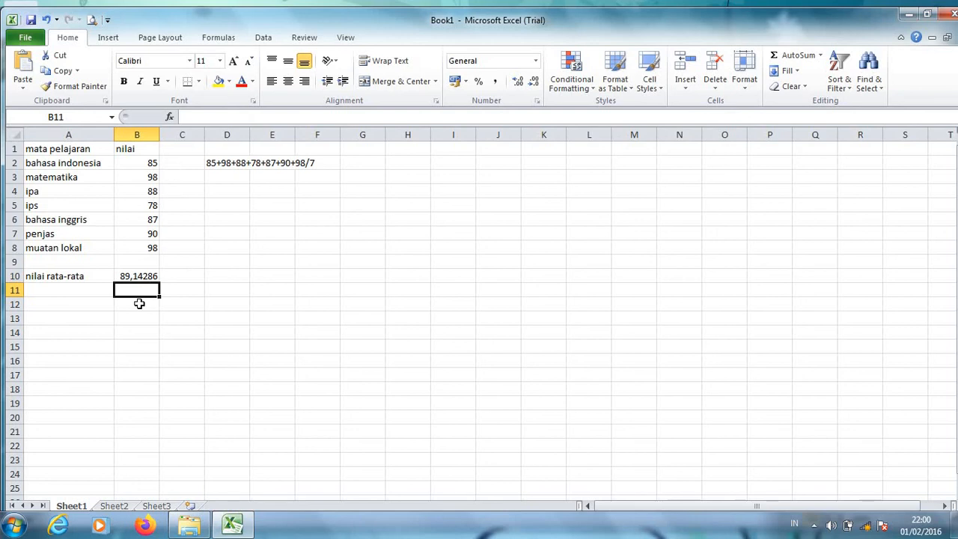
click(143, 274)
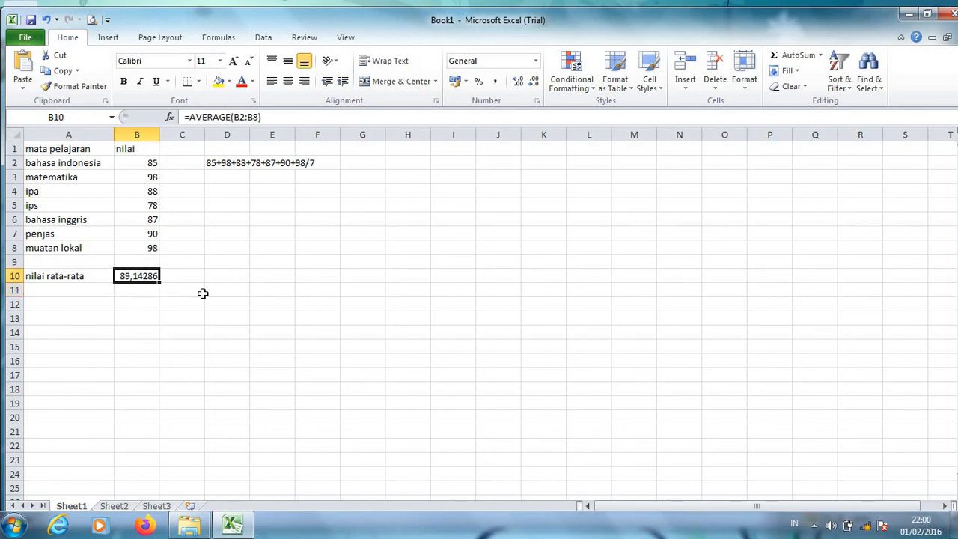